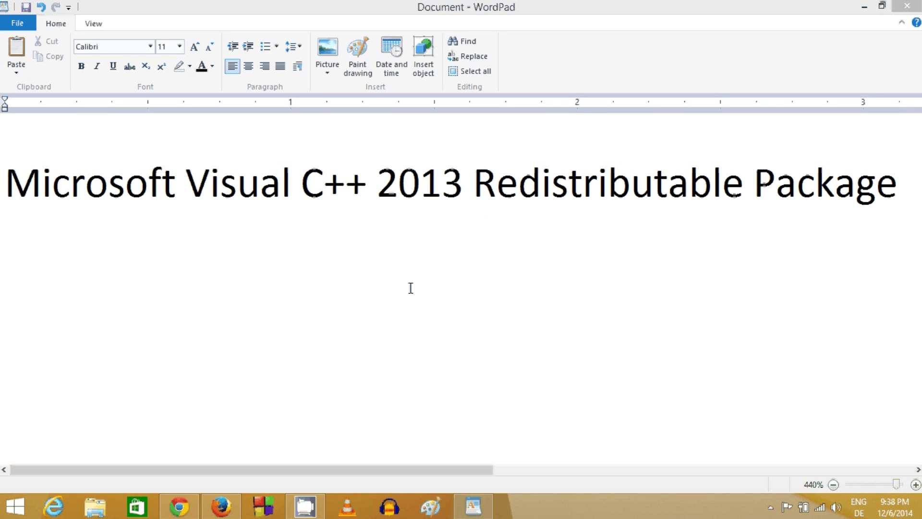
Switch from the WordPad Visual C++ 2013 note to the Firefox start page
{"action": "left_click", "coordinate": [221, 505]}
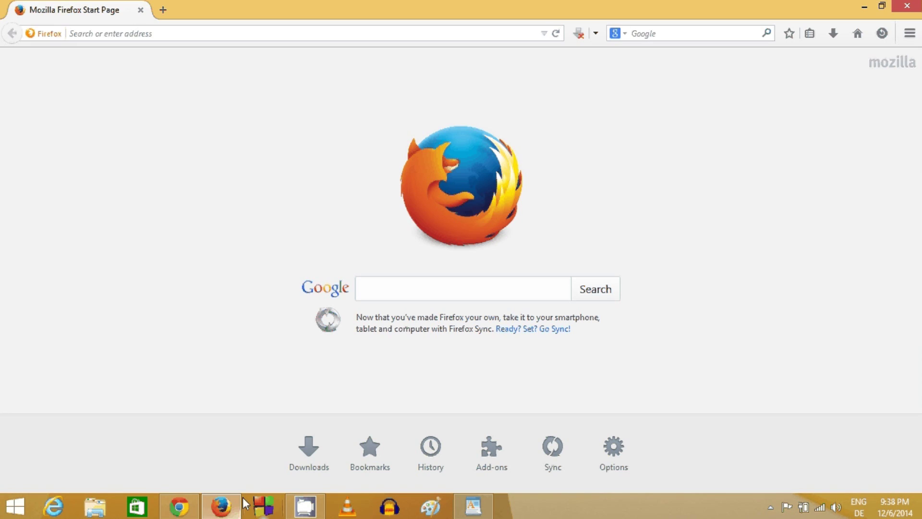
Paste the Microsoft download URL ending id=40784 into Firefox's address bar and select it
{"action": "left_click", "coordinate": [288, 33]}
{"action": "type", "text": "http://www.microsoft.com/en-in/download/details.aspx?id=40784"}
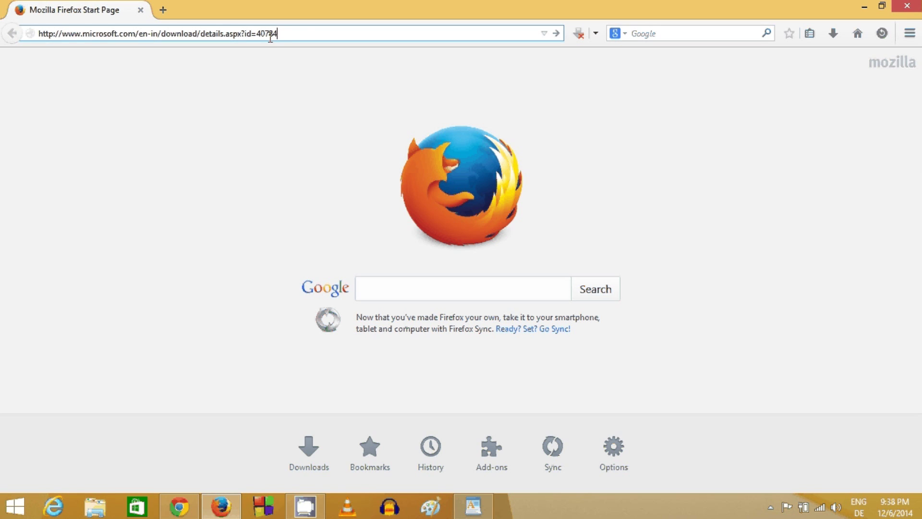
{"action": "left_click_drag", "start_coordinate": [305, 30], "coordinate": [25, 14]}
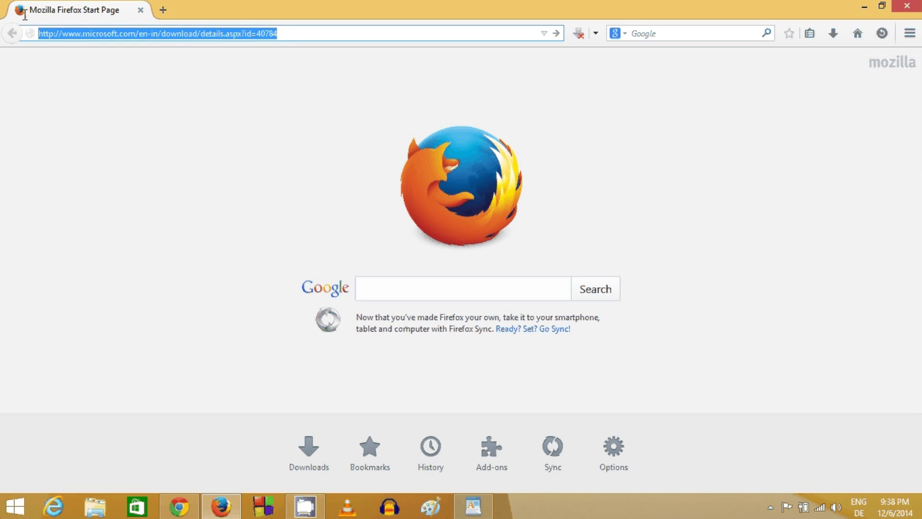
In WordPad, replace the package title line with the pasted id=40784 download link
{"action": "left_click", "coordinate": [472, 505]}
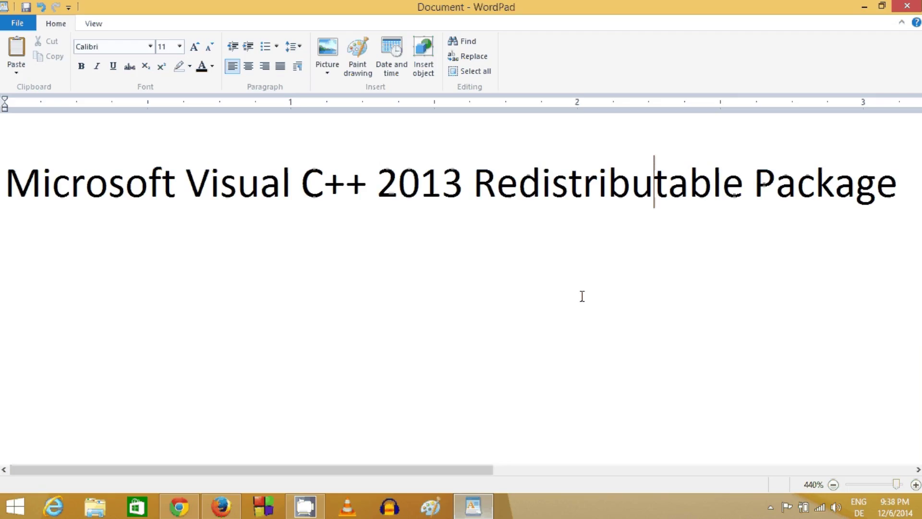
{"action": "left_click_drag", "start_coordinate": [901, 189], "coordinate": [1, 187]}
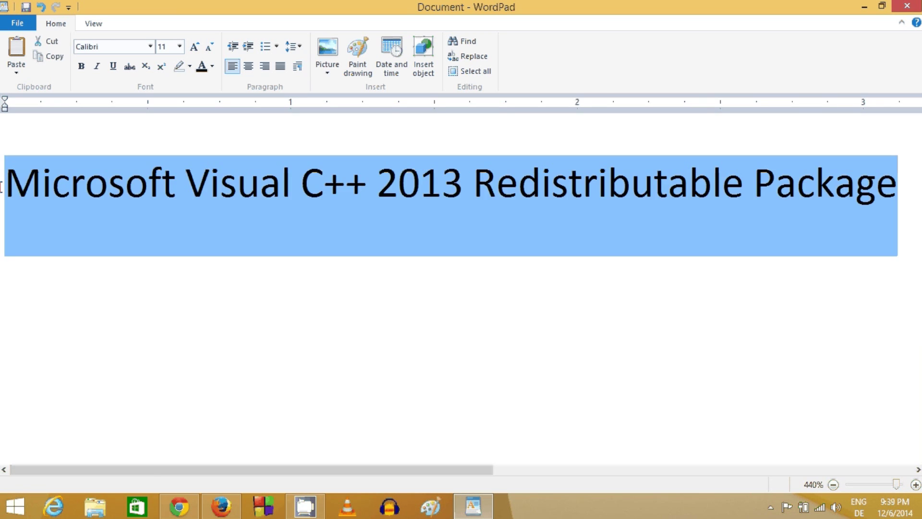
{"action": "key", "text": "ctrl+v"}
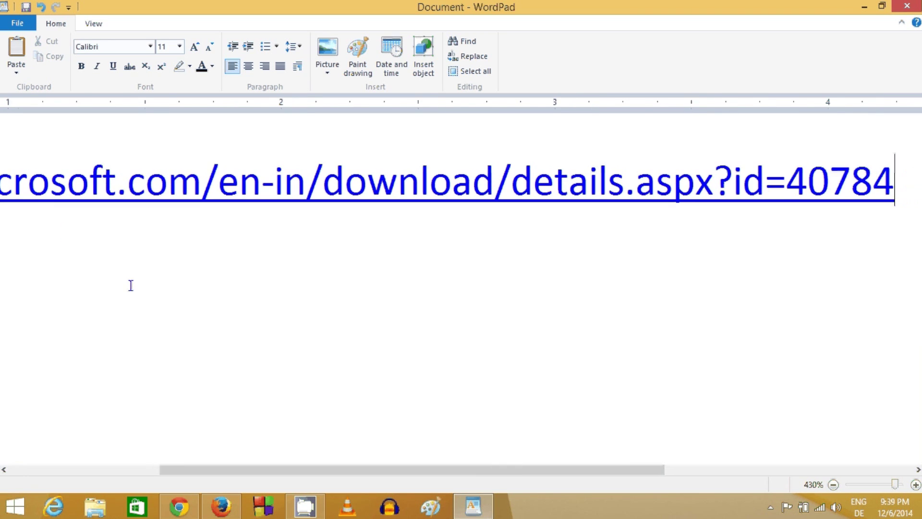
Scroll through the WordPad document and select the whole id=40784 download link
{"action": "scroll", "coordinate": [131, 285], "scroll_direction": "down", "scroll_amount": 4}
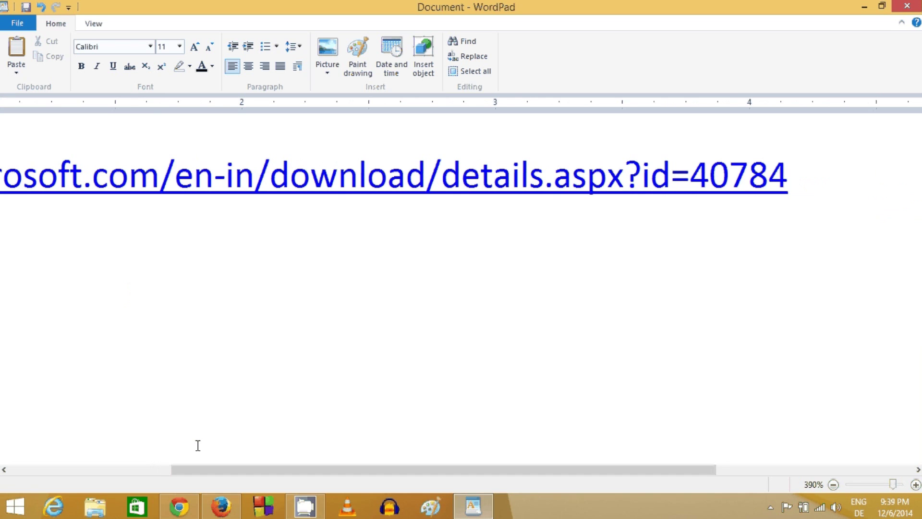
{"action": "left_click_drag", "start_coordinate": [191, 474], "coordinate": [123, 469]}
{"action": "scroll", "coordinate": [245, 305], "scroll_direction": "down", "scroll_amount": 4}
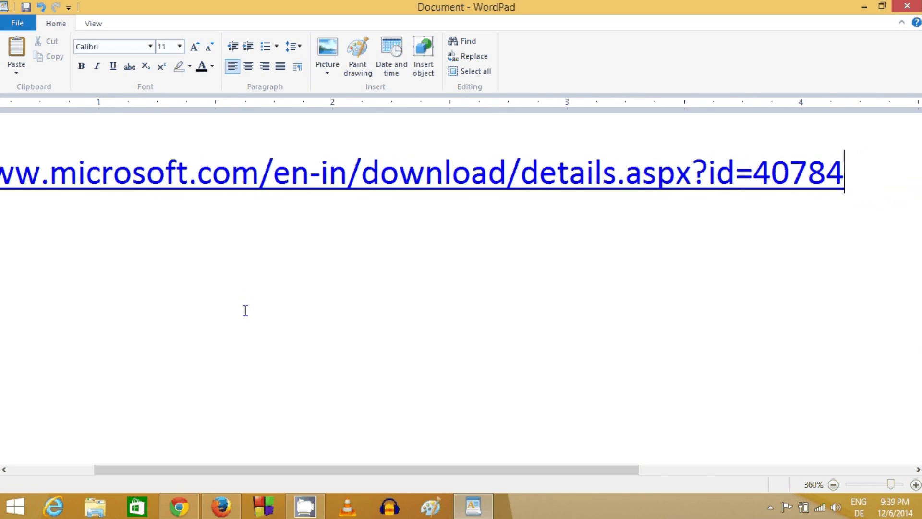
{"action": "left_click_drag", "start_coordinate": [225, 471], "coordinate": [117, 426]}
{"action": "scroll", "coordinate": [175, 290], "scroll_direction": "down", "scroll_amount": 4, "text": "ctrl"}
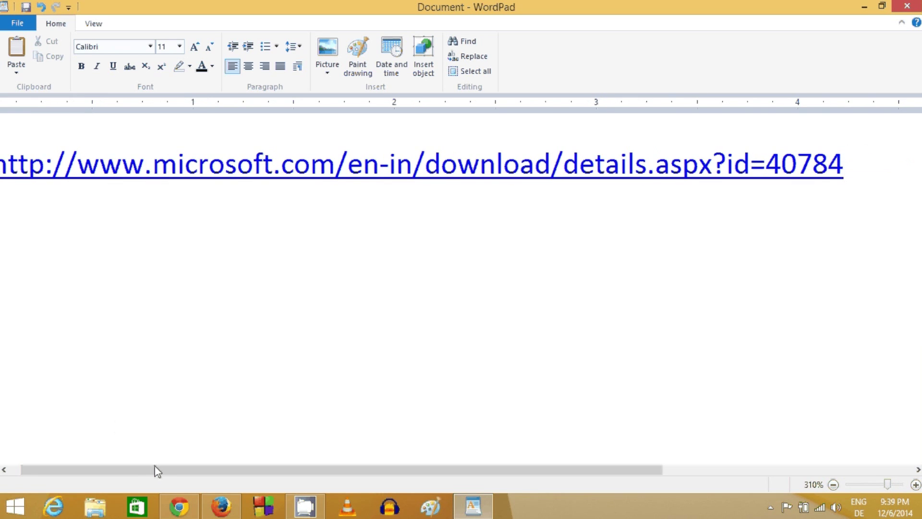
{"action": "left_click_drag", "start_coordinate": [139, 473], "coordinate": [123, 469]}
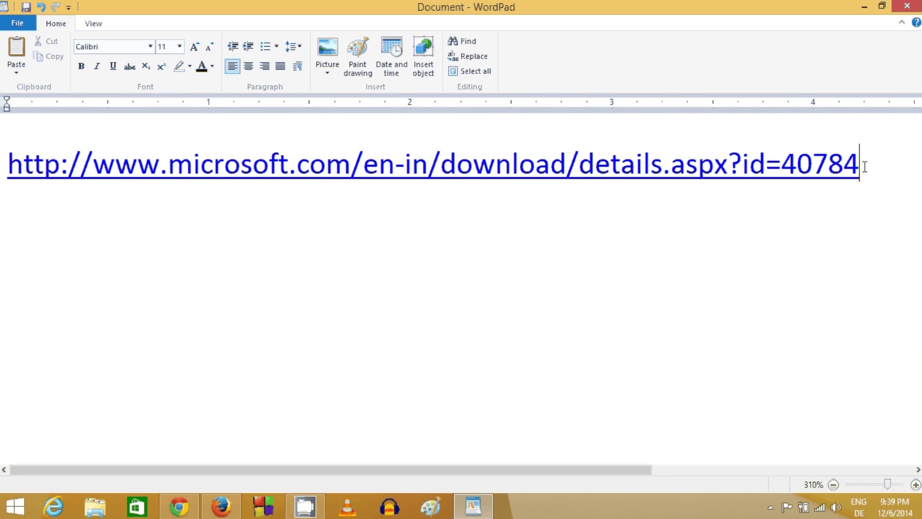
{"action": "left_click_drag", "start_coordinate": [867, 167], "coordinate": [9, 150]}
Load the id=40784 Download Center page in Firefox and keep English as the language
{"action": "key", "text": "alt+Tab"}
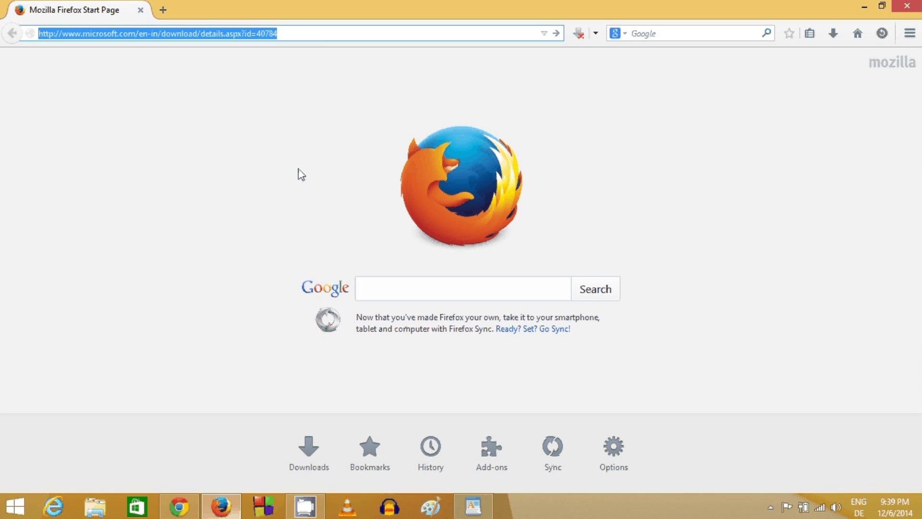
{"action": "left_click_drag", "start_coordinate": [321, 36], "coordinate": [19, 30]}
{"action": "key", "text": "Right"}
{"action": "key", "text": "Return"}
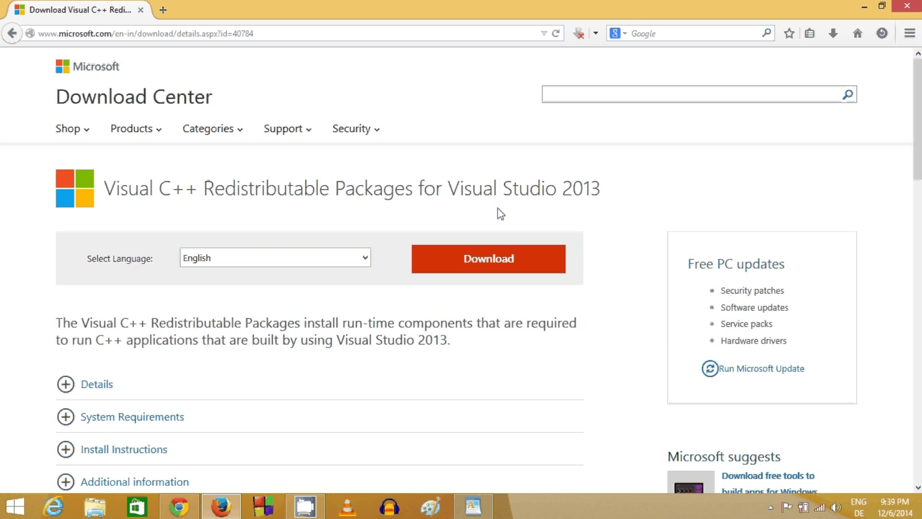
{"action": "left_click", "coordinate": [364, 259]}
{"action": "left_click", "coordinate": [401, 226]}
In the download chooser, toggle the x64 and x86 boxes until only vcredist_x86.exe (6.2 MB) is selected
{"action": "left_click", "coordinate": [480, 265]}
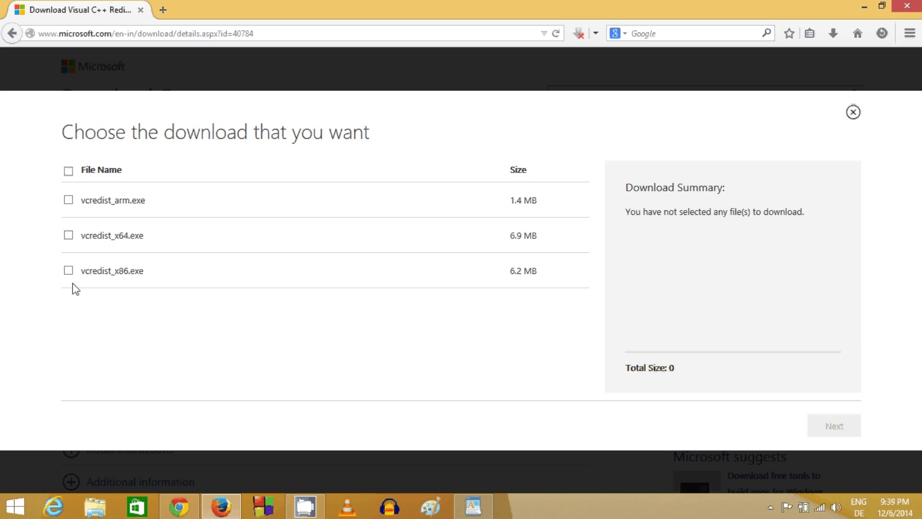
{"action": "left_click", "coordinate": [69, 271]}
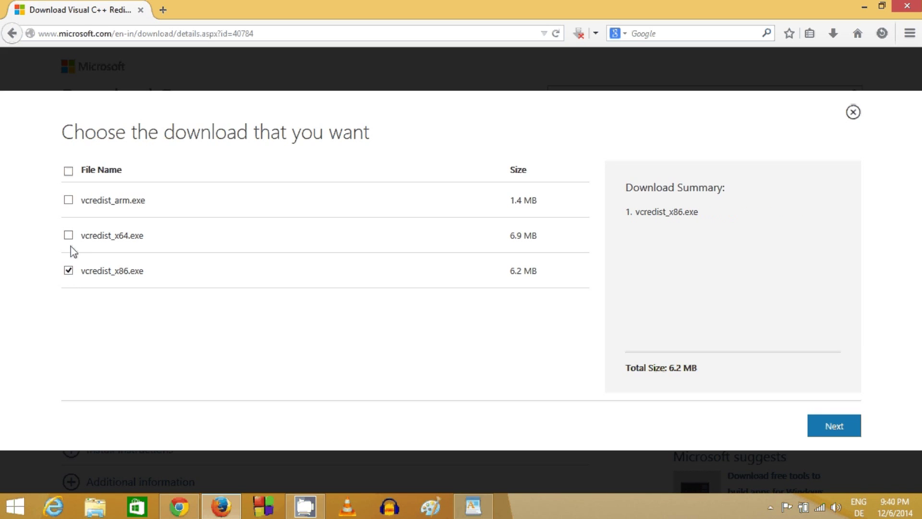
{"action": "left_click", "coordinate": [70, 238]}
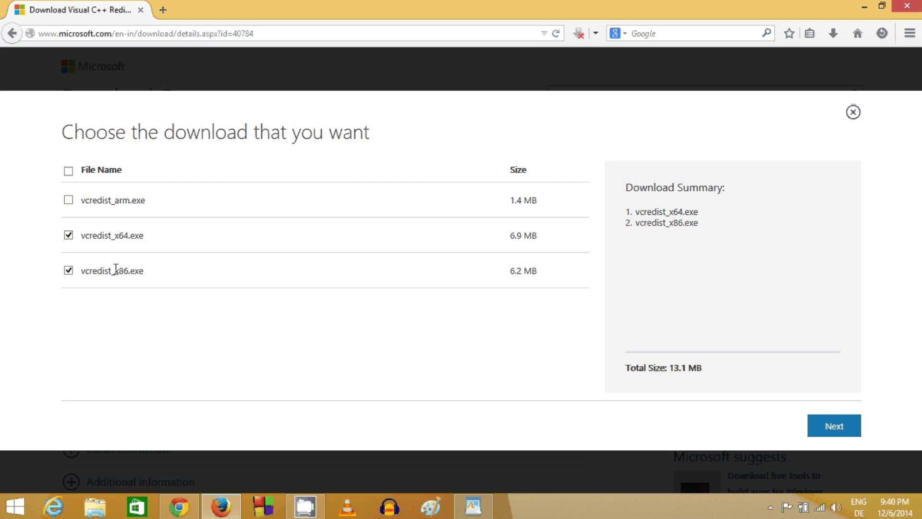
{"action": "left_click", "coordinate": [69, 270]}
{"action": "left_click", "coordinate": [69, 236]}
{"action": "left_click", "coordinate": [69, 270]}
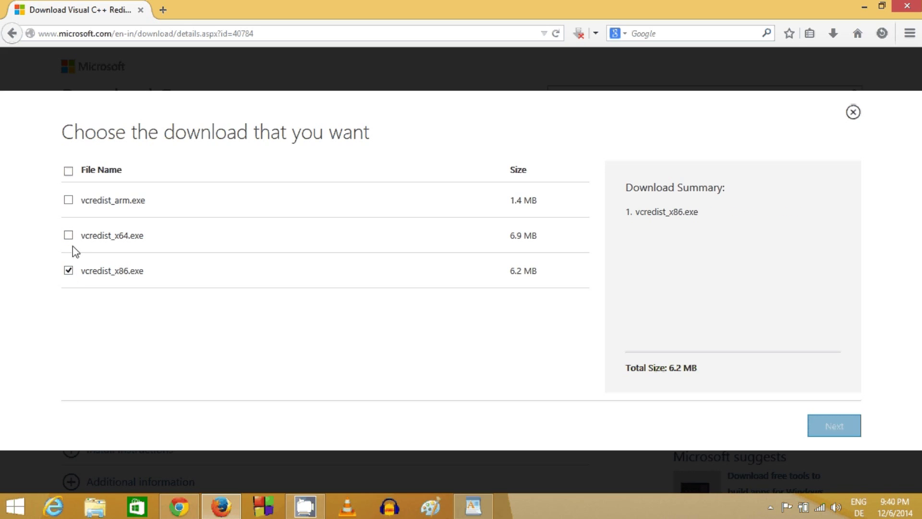
{"action": "left_click", "coordinate": [69, 235]}
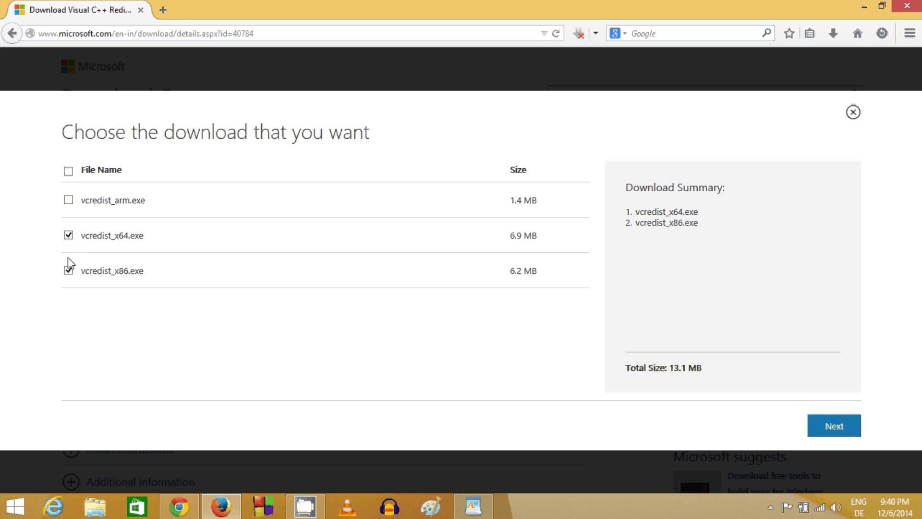
{"action": "left_click", "coordinate": [69, 236]}
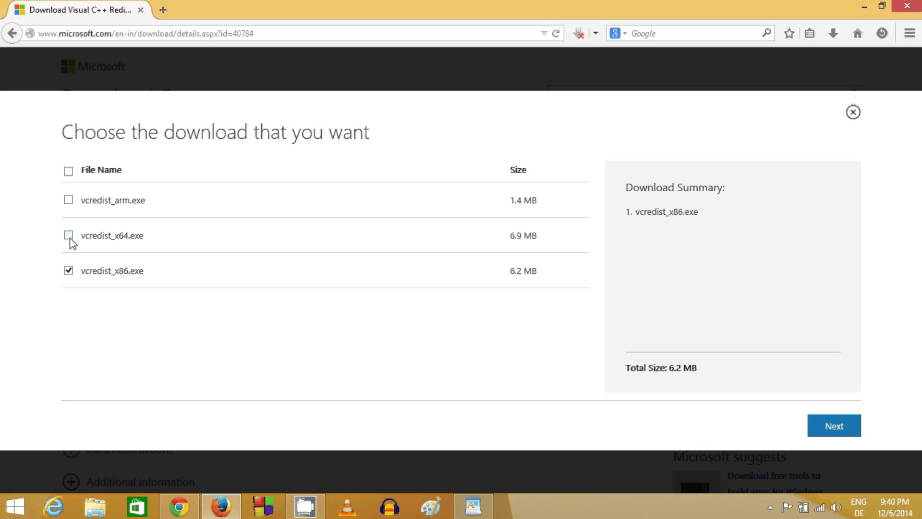
Untick vcredist_x86.exe, then check in System (searched via 'sys') that Windows is 64-bit
{"action": "left_click", "coordinate": [68, 271]}
{"action": "mouse_move", "coordinate": [918, 516]}
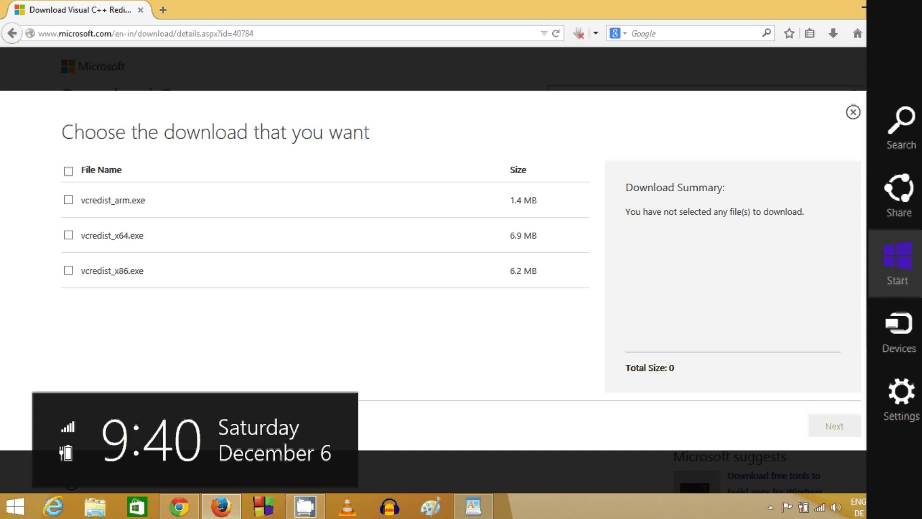
{"action": "left_click", "coordinate": [895, 124]}
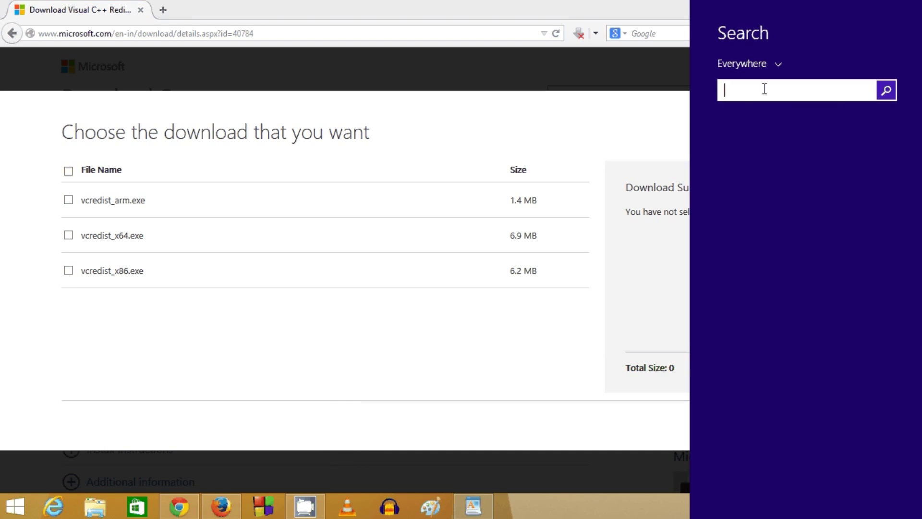
{"action": "type", "text": "sys"}
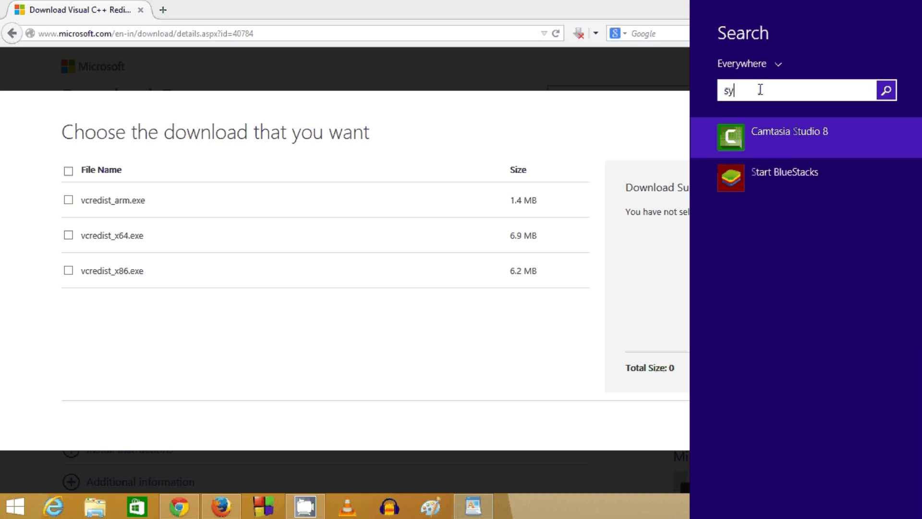
{"action": "left_click", "coordinate": [749, 141]}
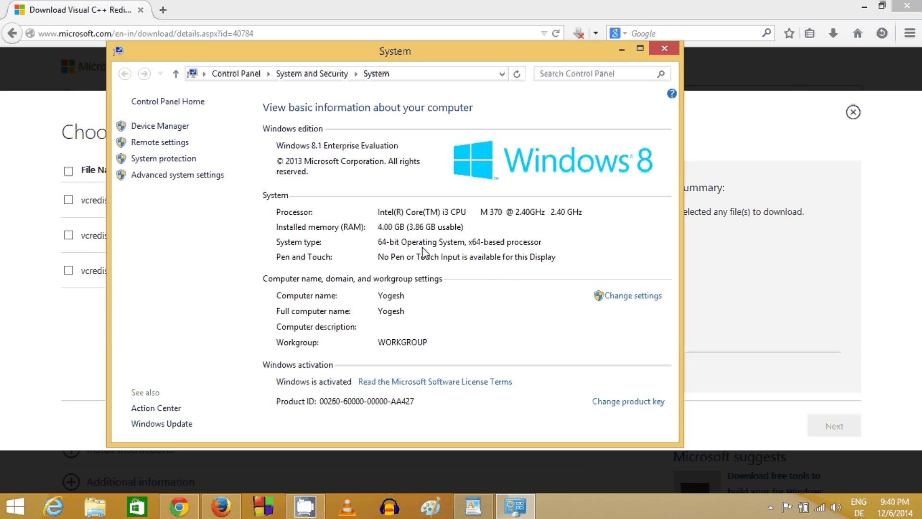
{"action": "left_click", "coordinate": [664, 48]}
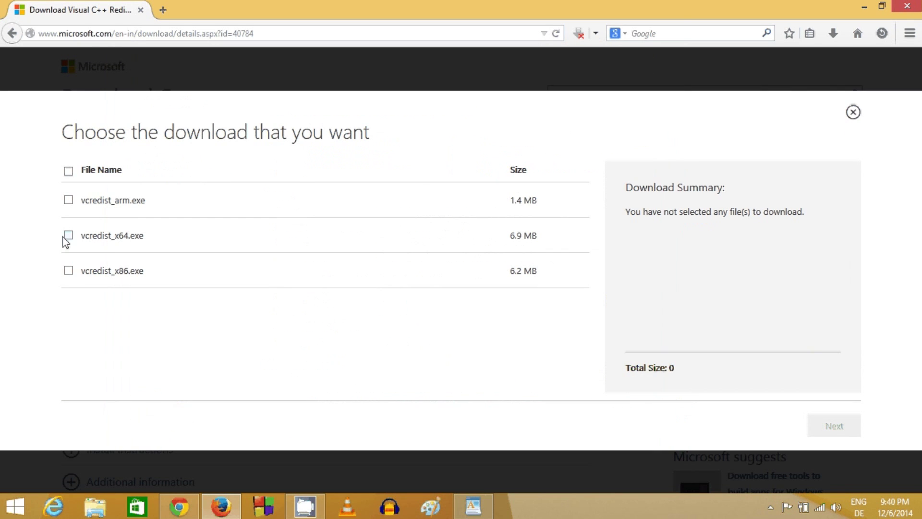
Select vcredist_x64.exe and vcredist_x86.exe and save both files (6.9 MB and 6.2 MB)
{"action": "left_click", "coordinate": [68, 235]}
{"action": "left_click", "coordinate": [69, 270]}
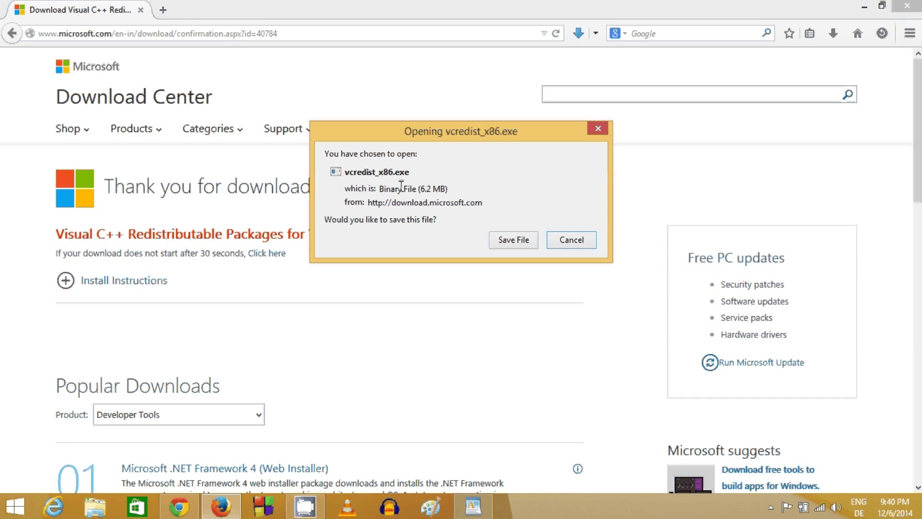
{"action": "left_click", "coordinate": [513, 244]}
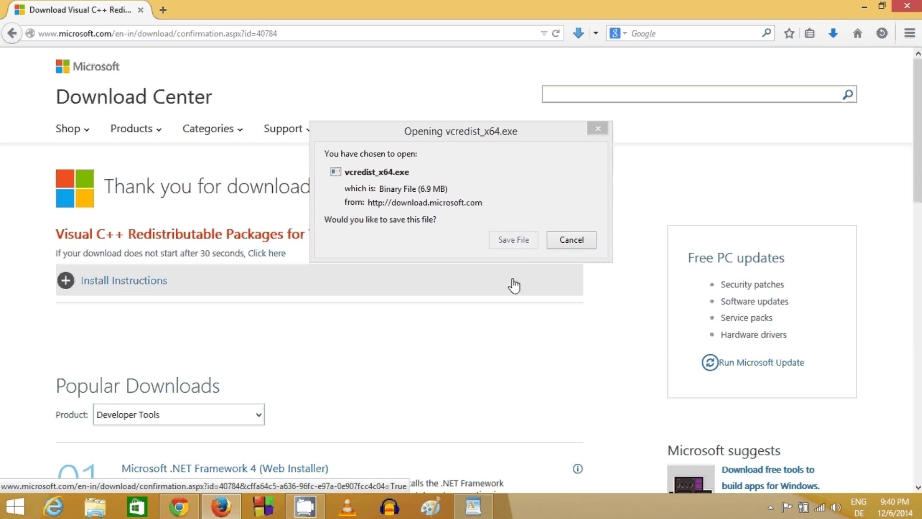
{"action": "left_click", "coordinate": [500, 153]}
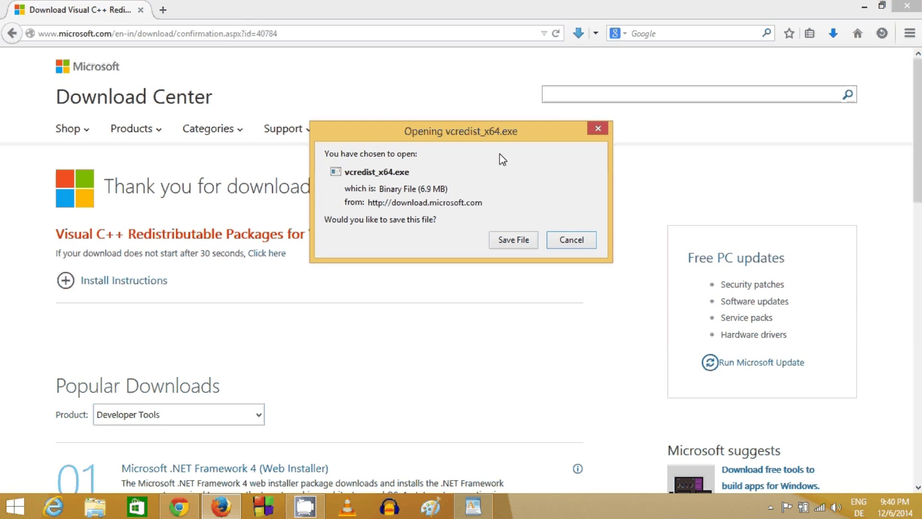
{"action": "left_click", "coordinate": [513, 239]}
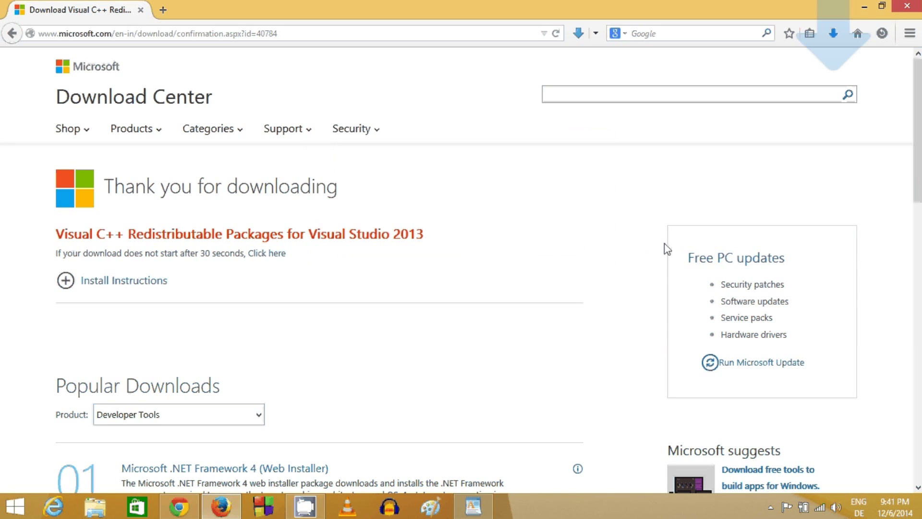
{"action": "left_click", "coordinate": [833, 35]}
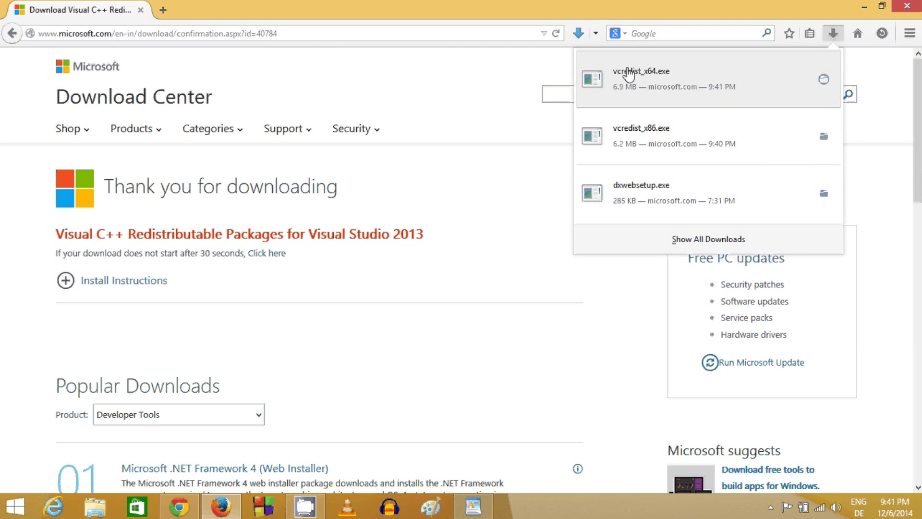
Run vcredist_x86.exe, accept the license, install, and close after Setup Successful
{"action": "left_click", "coordinate": [649, 130]}
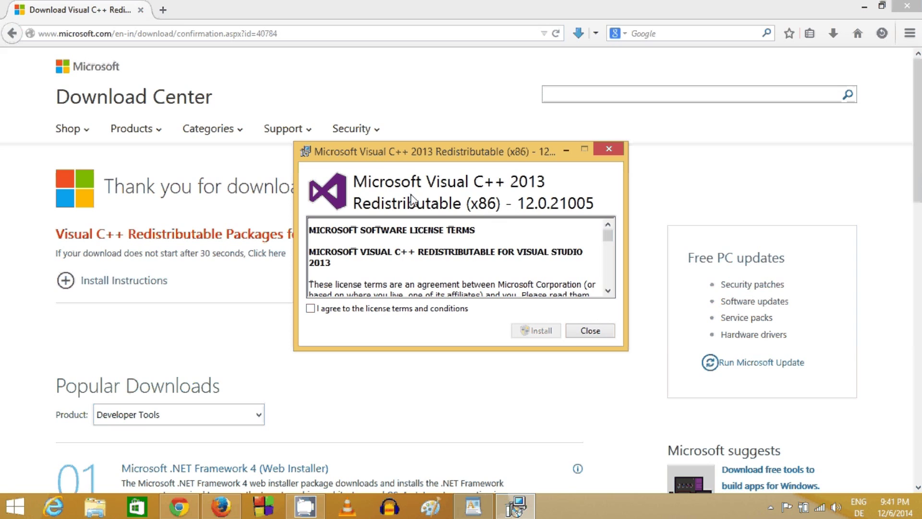
{"action": "left_click", "coordinate": [330, 308]}
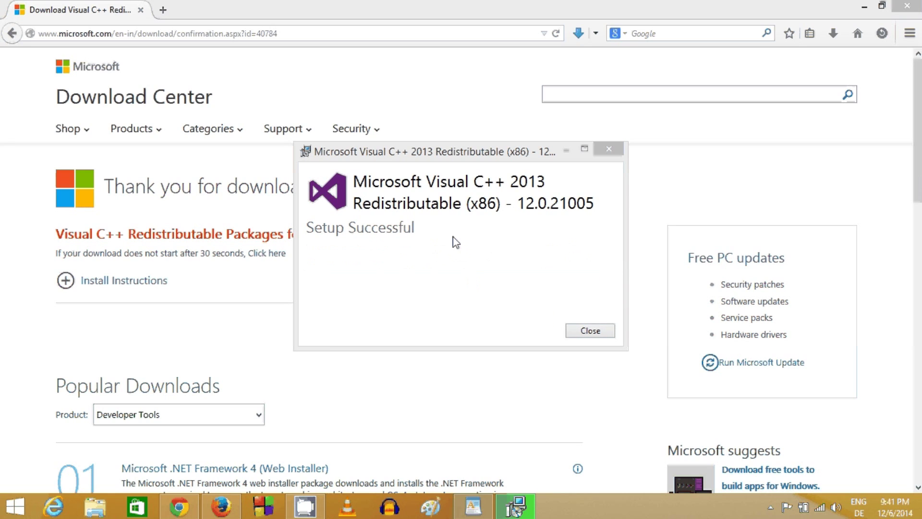
{"action": "left_click", "coordinate": [588, 331]}
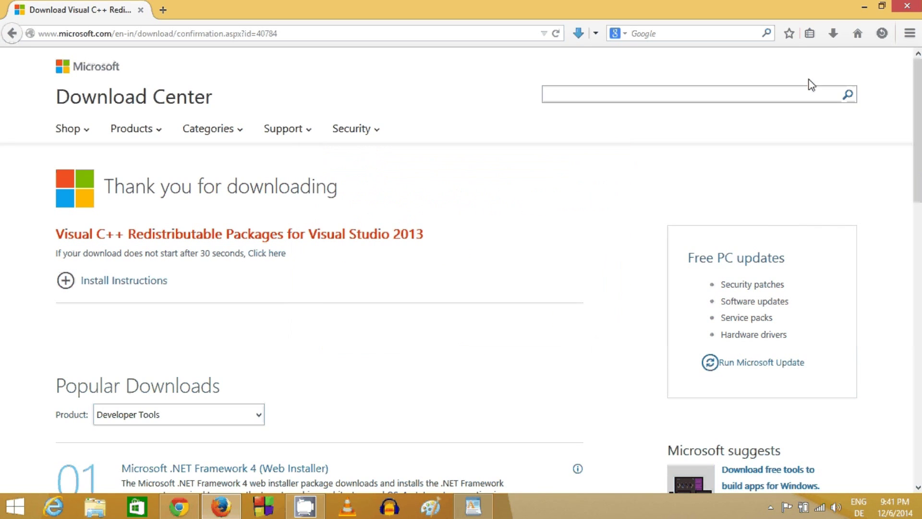
From Firefox Downloads, run vcredist_x64.exe, accept the license, and close after Setup Successful
{"action": "left_click", "coordinate": [834, 34]}
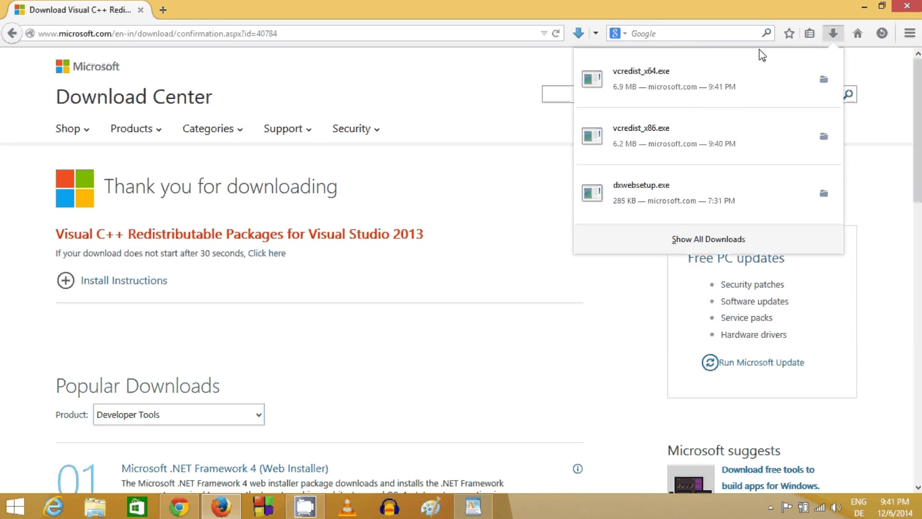
{"action": "left_click", "coordinate": [645, 82]}
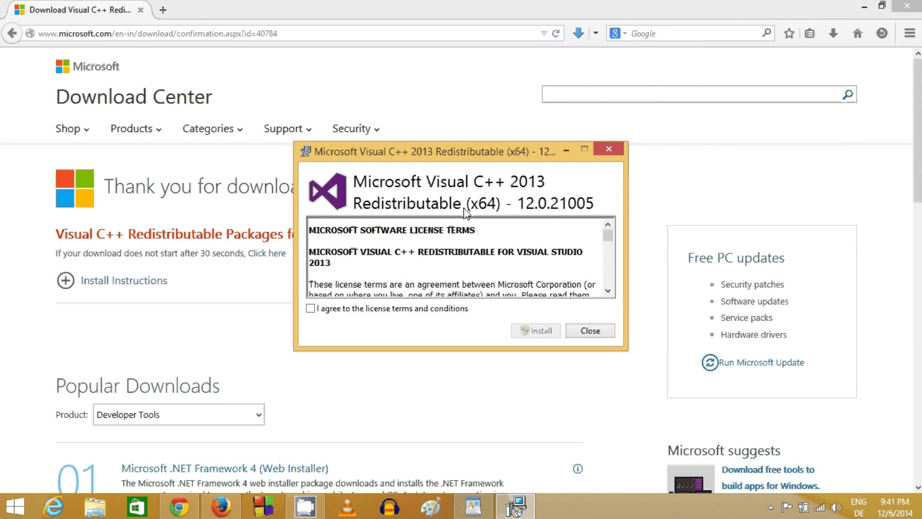
{"action": "left_click", "coordinate": [311, 308]}
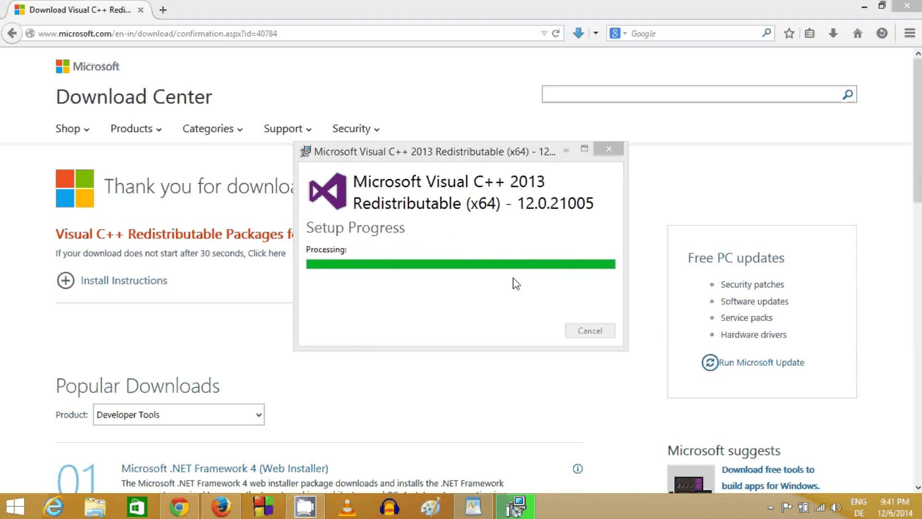
{"action": "left_click", "coordinate": [595, 330]}
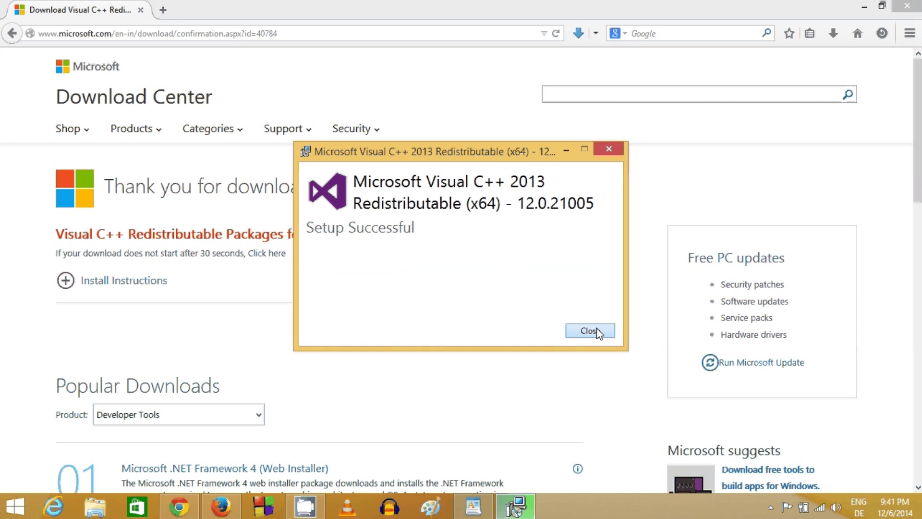